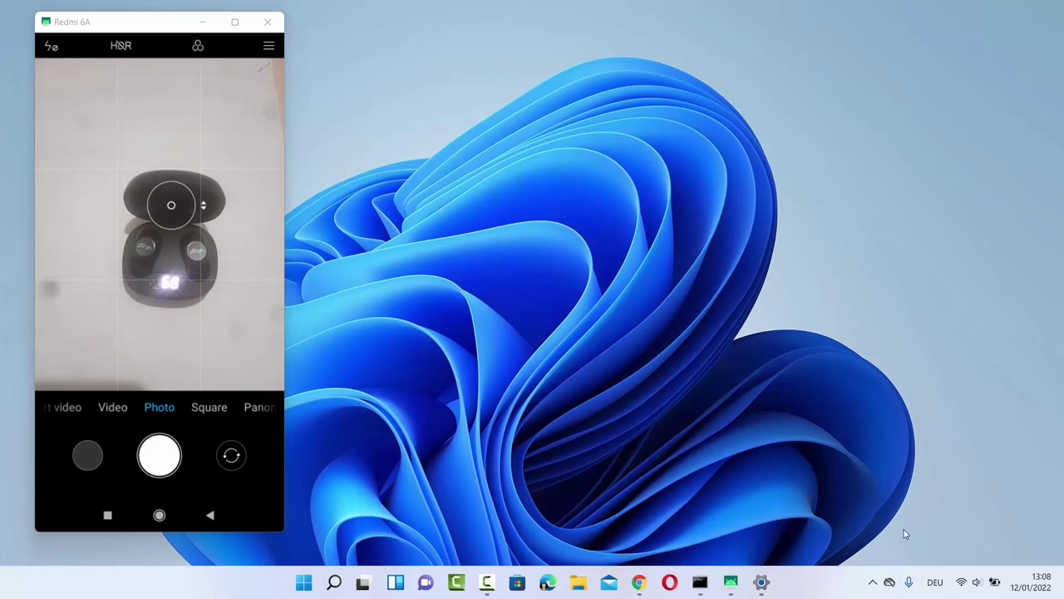
Step: Show and hide the hidden tray icons several times, then bring up Windows search
{"action": "left_click", "coordinate": [873, 584]}
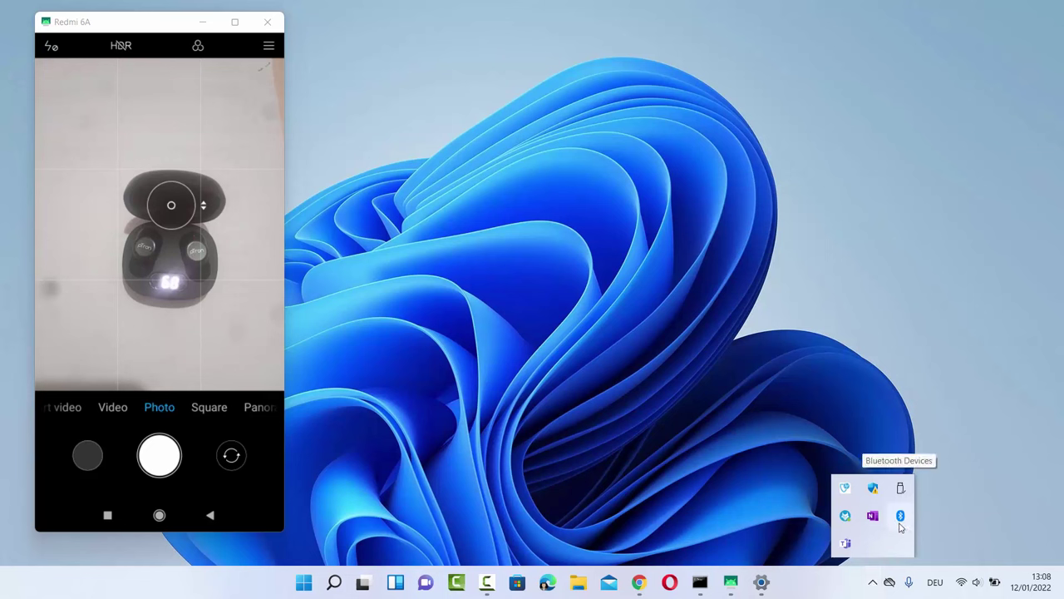
{"action": "left_click", "coordinate": [848, 591]}
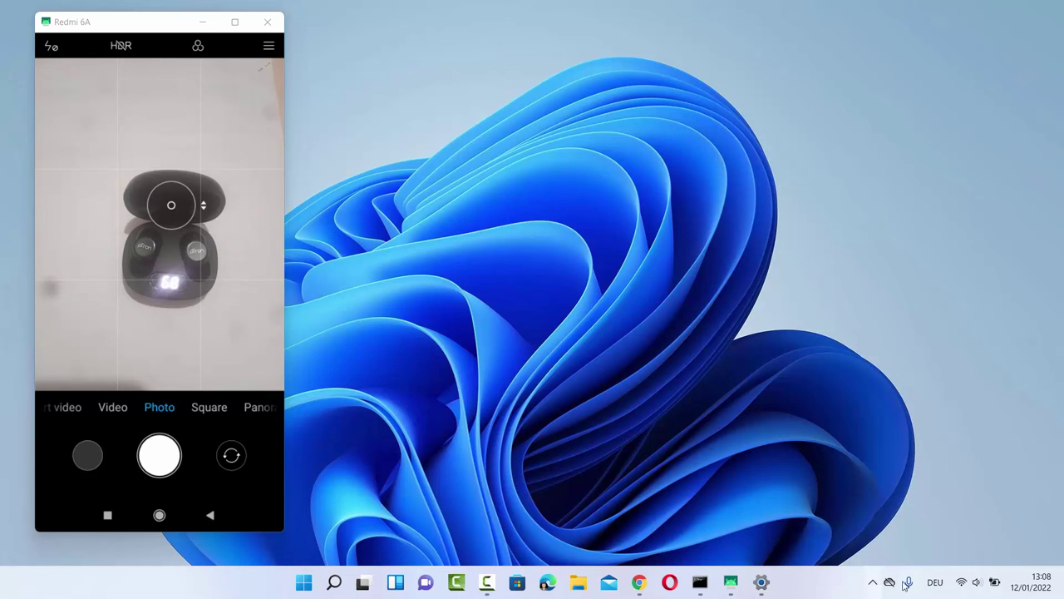
{"action": "left_click", "coordinate": [873, 587]}
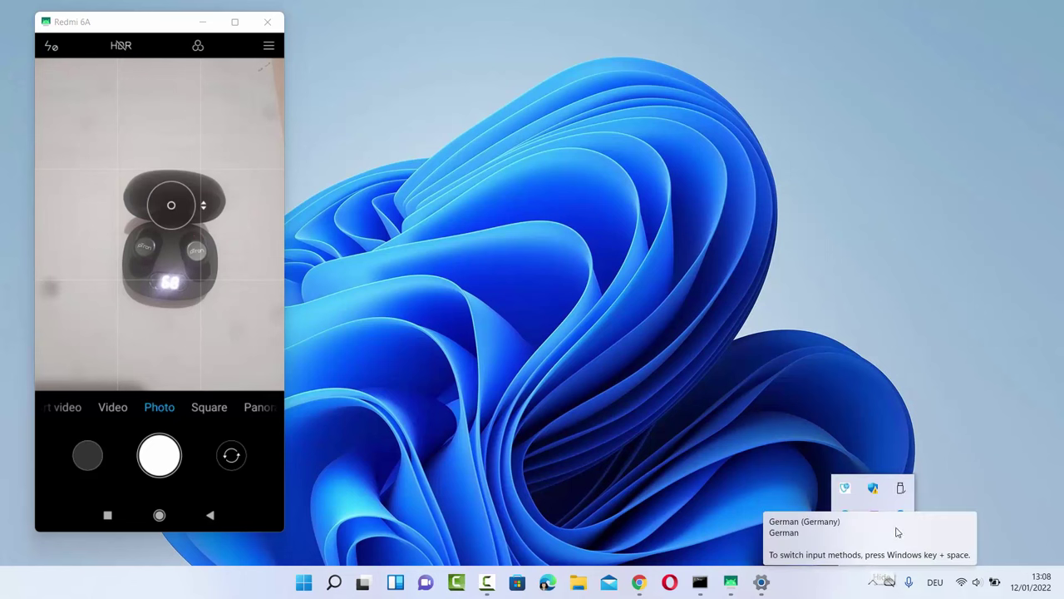
{"action": "left_click", "coordinate": [847, 591]}
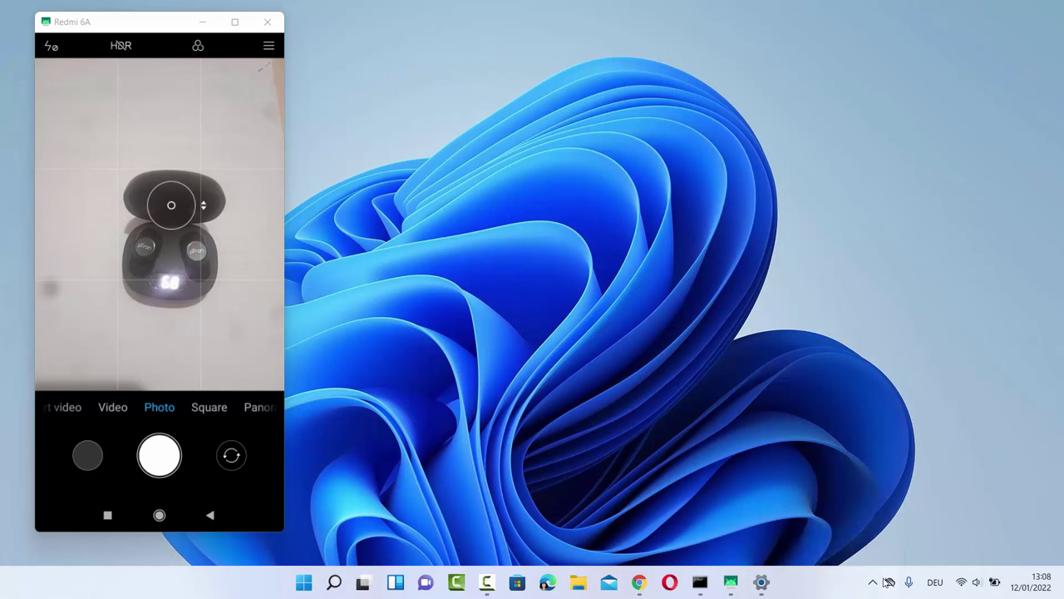
{"action": "left_click", "coordinate": [874, 584]}
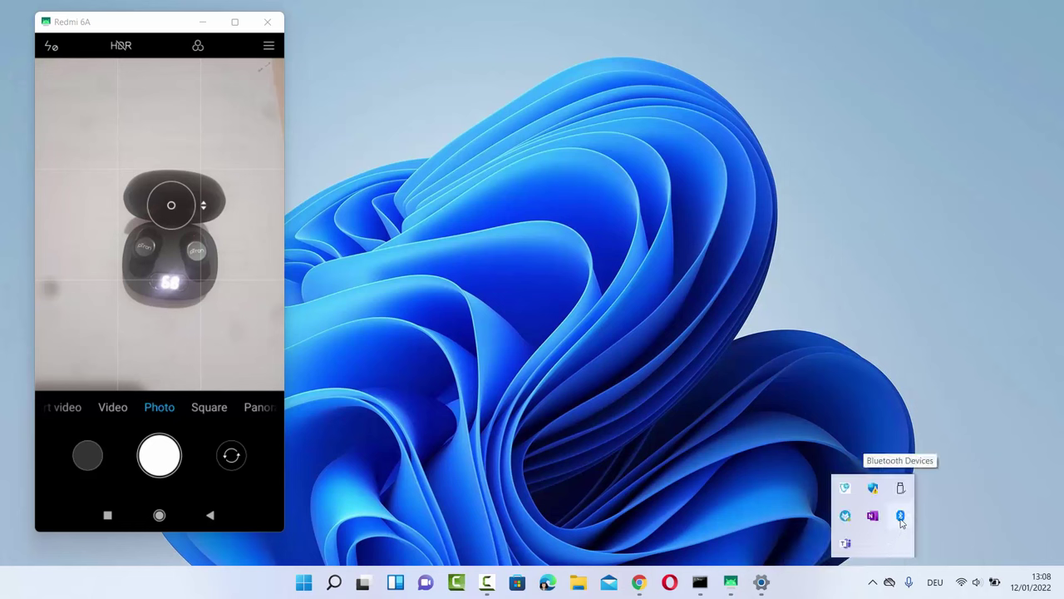
{"action": "left_click", "coordinate": [658, 509]}
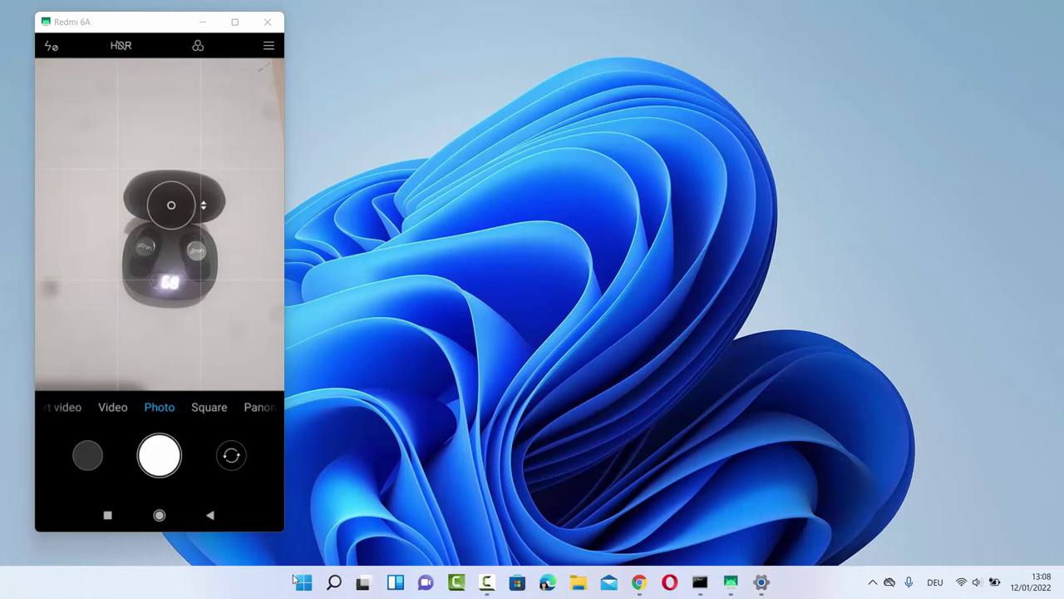
{"action": "left_click", "coordinate": [334, 584]}
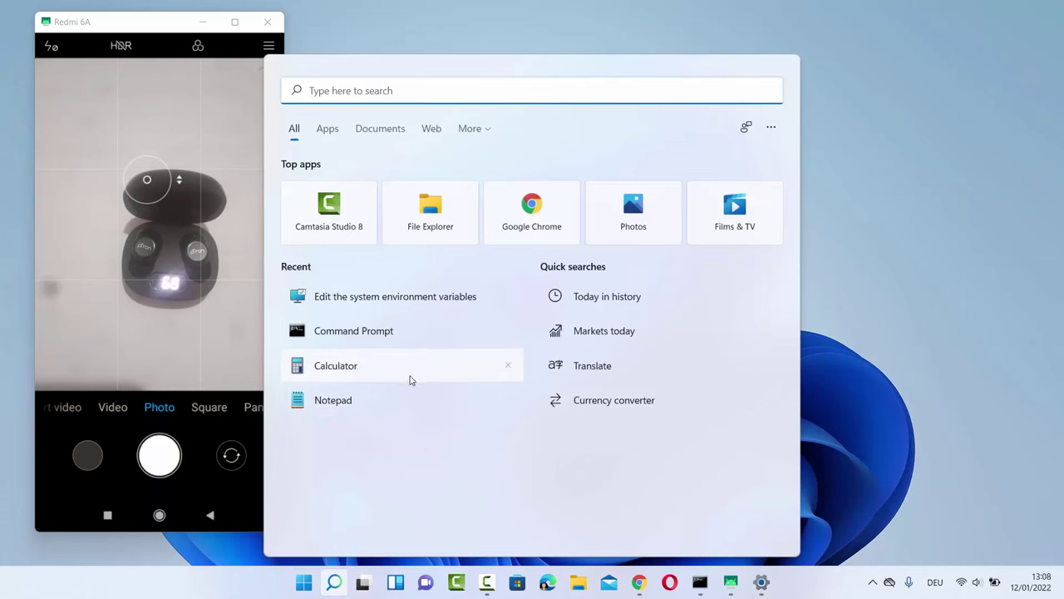
Step: Search for 'settings' and launch the Settings app from the best match
{"action": "type", "text": "settings"}
{"action": "left_click", "coordinate": [371, 200]}
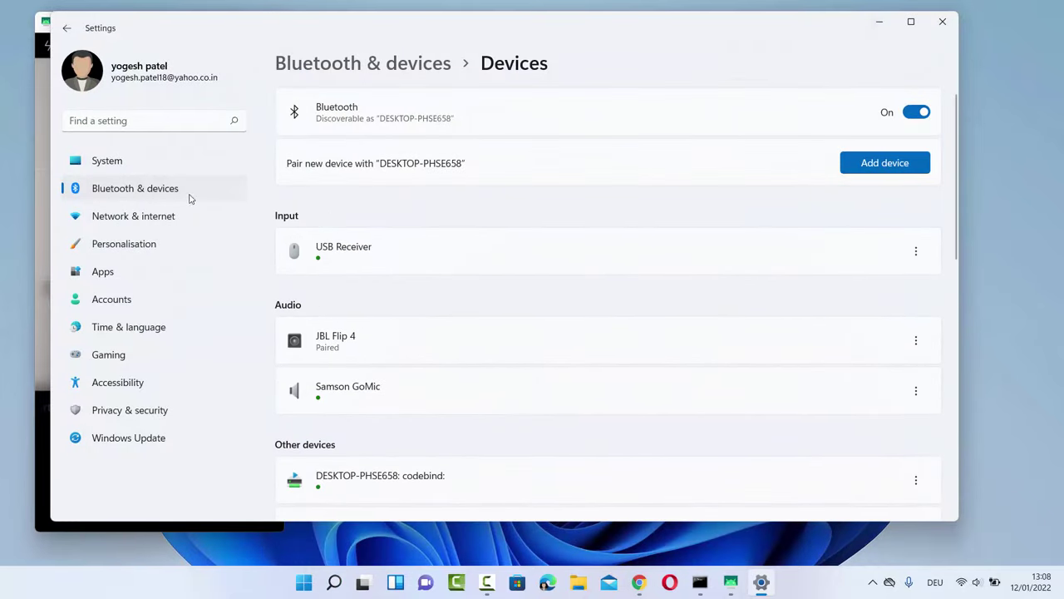
Step: On the Bluetooth & devices page, switch Bluetooth off and back on, then start adding a device
{"action": "left_click", "coordinate": [141, 190]}
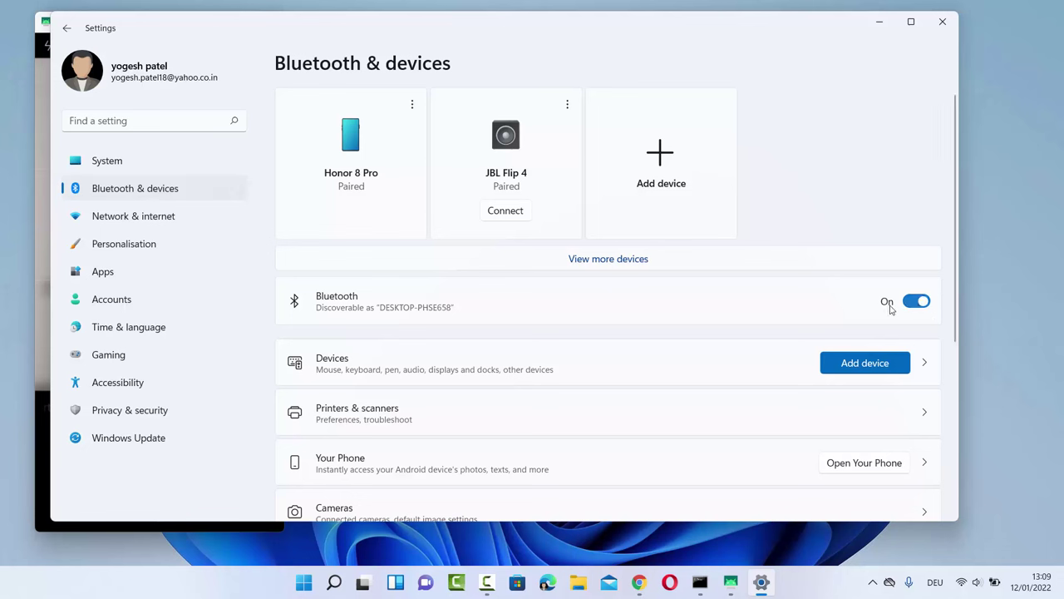
{"action": "left_click", "coordinate": [914, 302]}
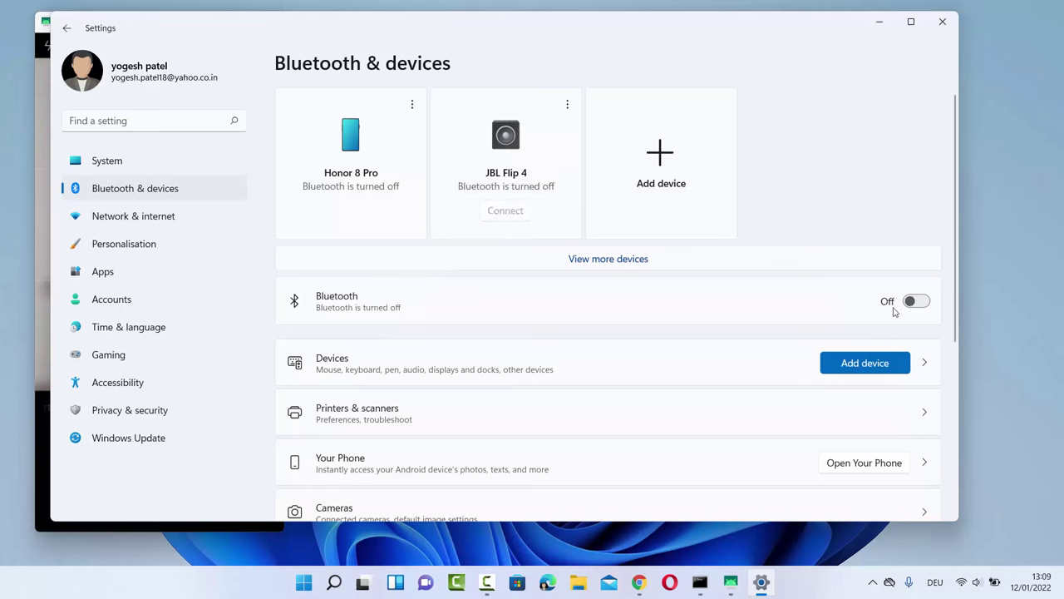
{"action": "left_click", "coordinate": [894, 312]}
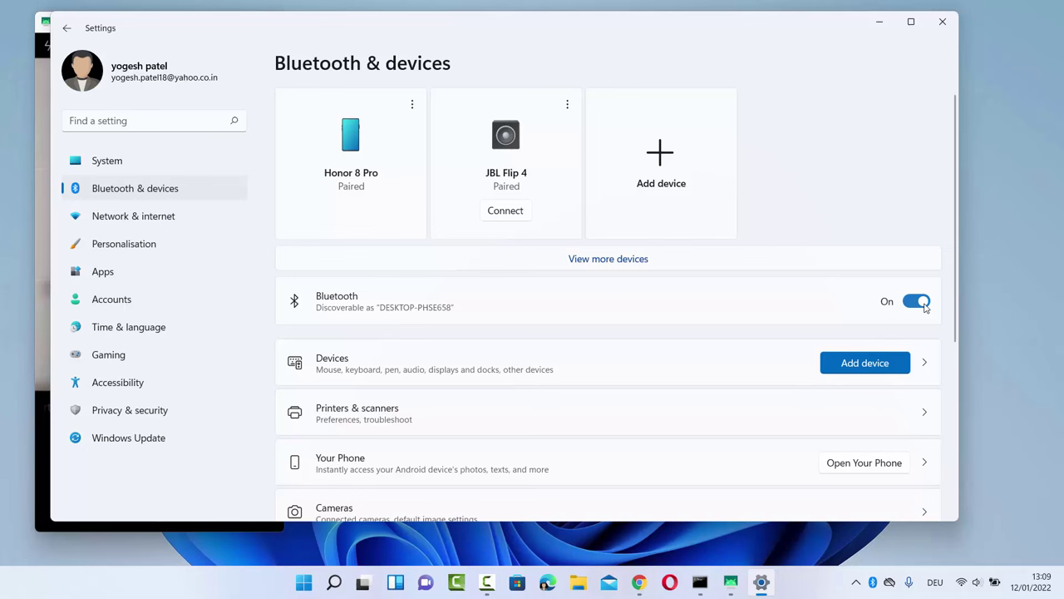
{"action": "left_click", "coordinate": [925, 306]}
Step: Scan for Bluetooth devices until pTron TWS appears, then return to Settings without pairing
{"action": "key", "text": "Return"}
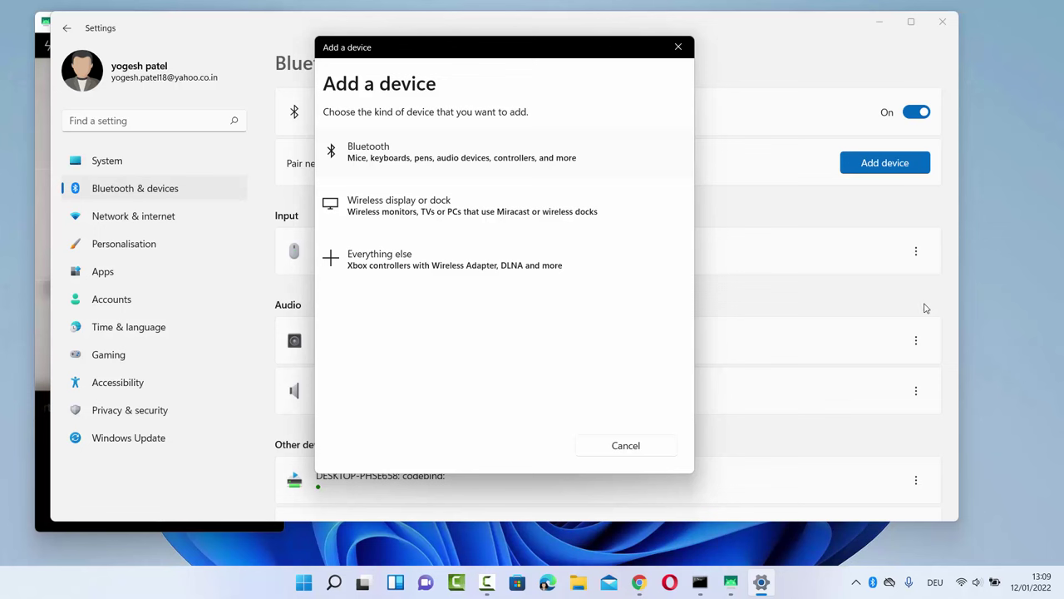
{"action": "key", "text": "Return"}
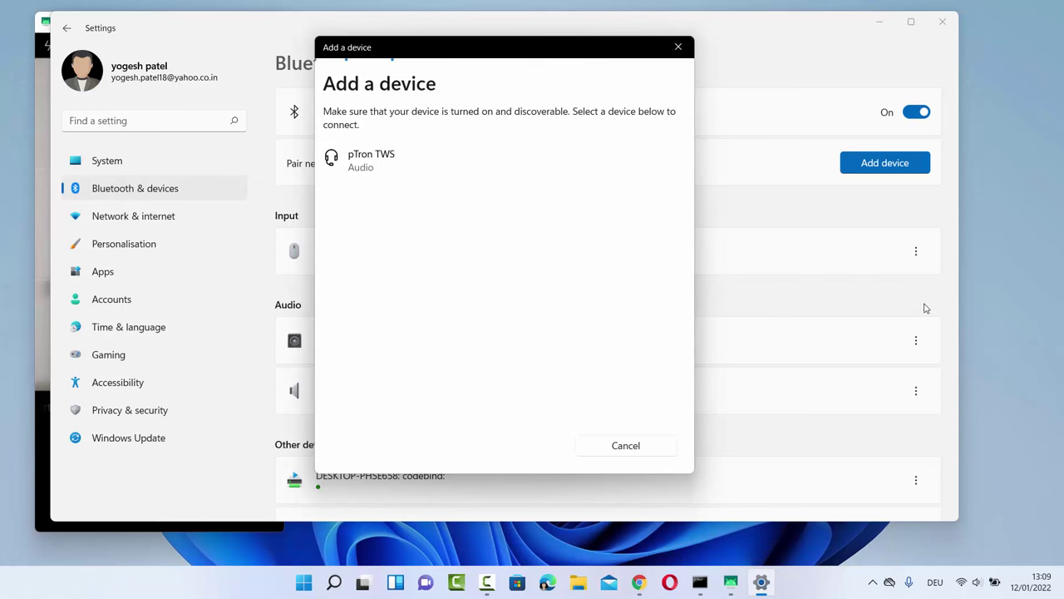
{"action": "key", "text": "alt+Tab"}
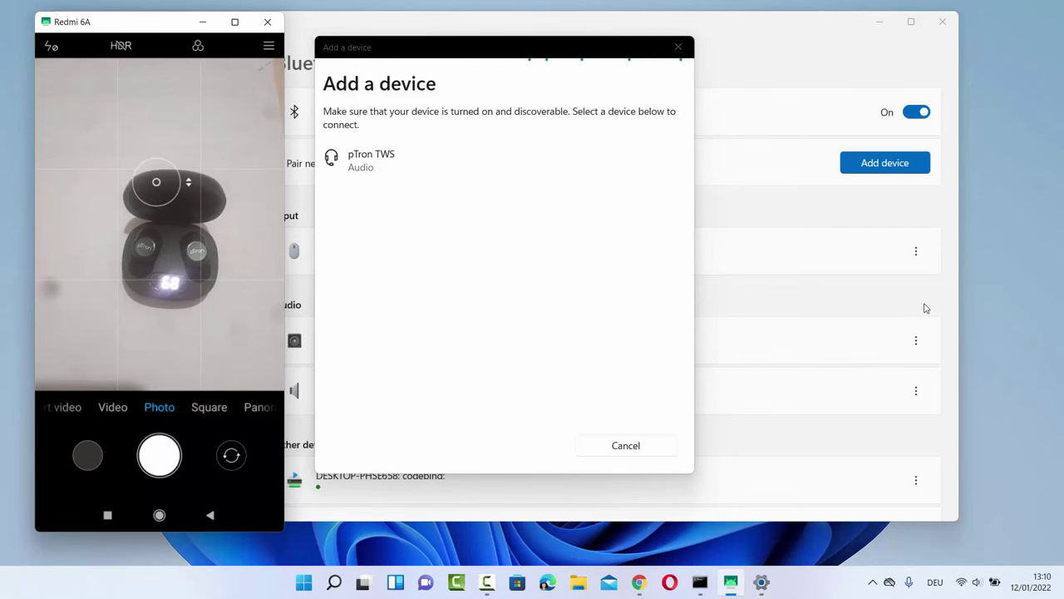
{"action": "key", "text": "alt+Tab"}
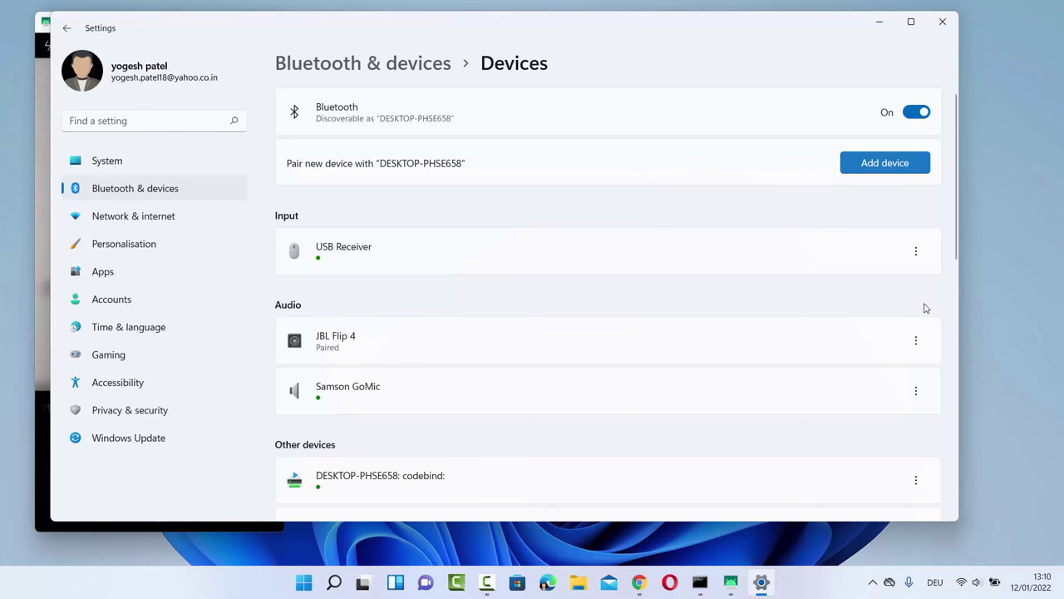
Step: Bring up the Bluetooth icon's menu from the hidden tray icons, then dismiss it
{"action": "key", "text": "super+b"}
{"action": "key", "text": "Return"}
{"action": "key", "text": "Down"}
{"action": "key", "text": "Right"}
{"action": "key", "text": "Right"}
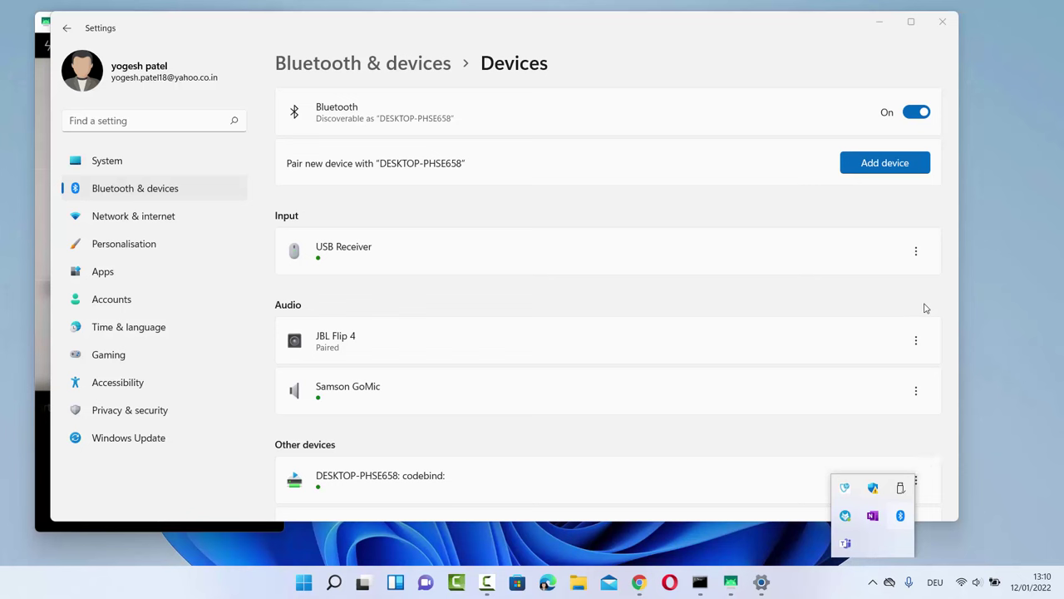
{"action": "key", "text": "Return"}
{"action": "key", "text": "Down"}
{"action": "key", "text": "Down"}
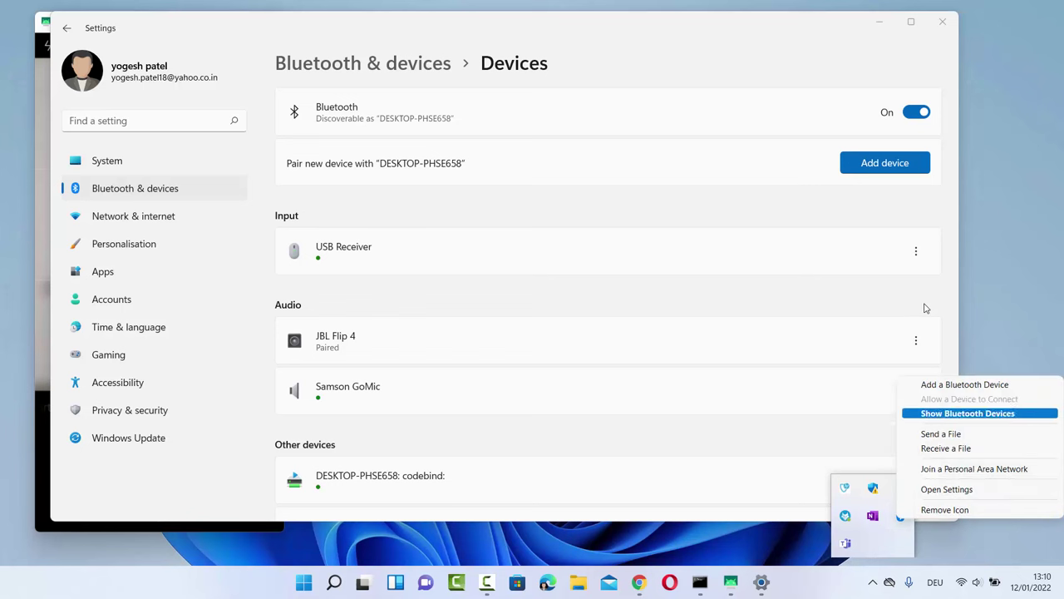
{"action": "key", "text": "Return"}
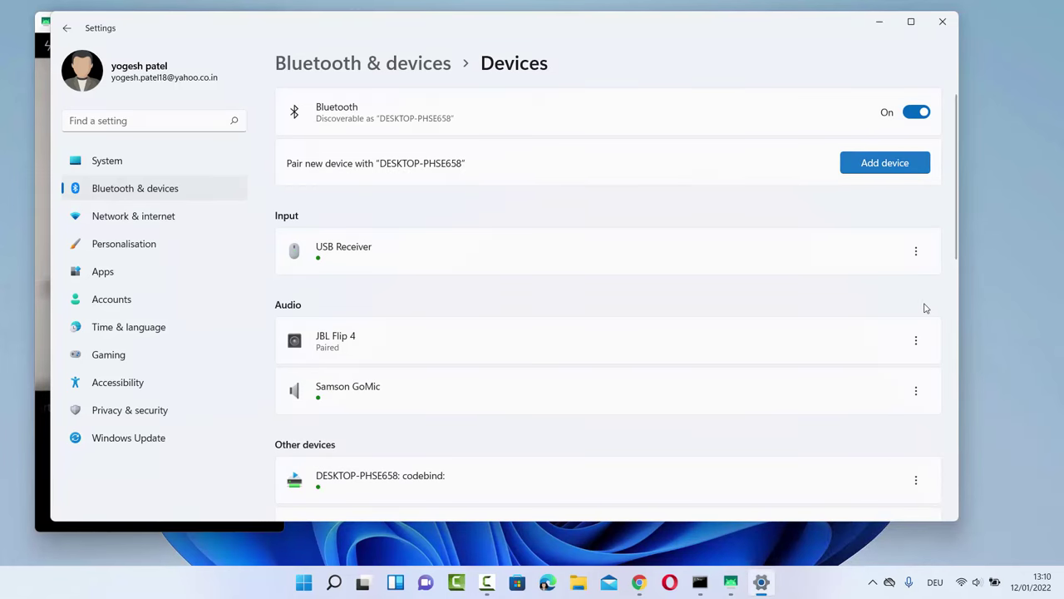
Step: Choose Add a Bluetooth Device from the tray's Bluetooth menu and reach the Add a device window
{"action": "key", "text": "super+b"}
{"action": "key", "text": "Return"}
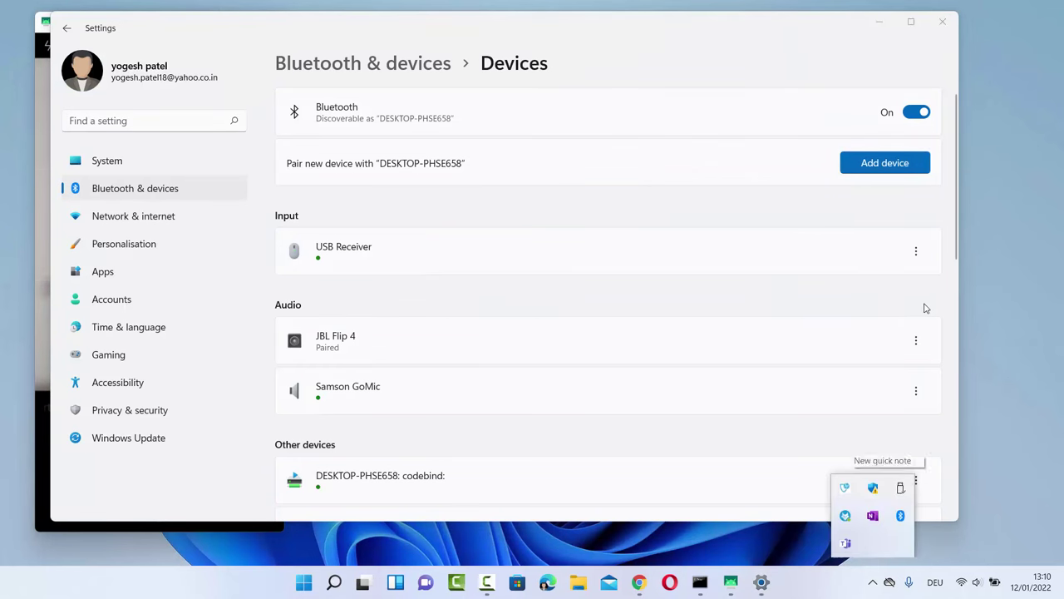
{"action": "key", "text": "shift+F10"}
{"action": "key", "text": "Down"}
{"action": "key", "text": "Down"}
{"action": "key", "text": "Up"}
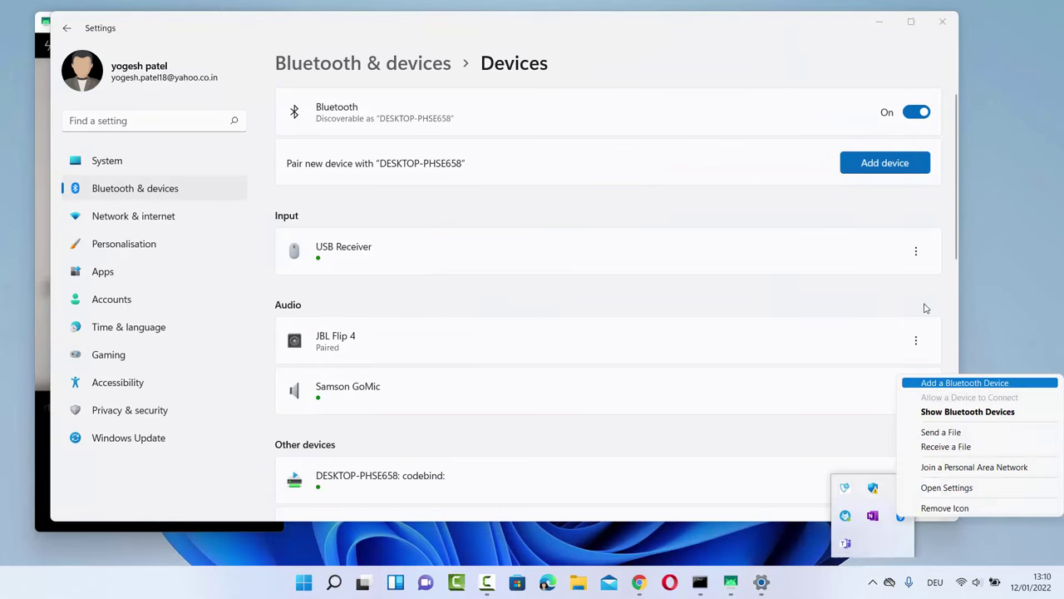
{"action": "key", "text": "Return"}
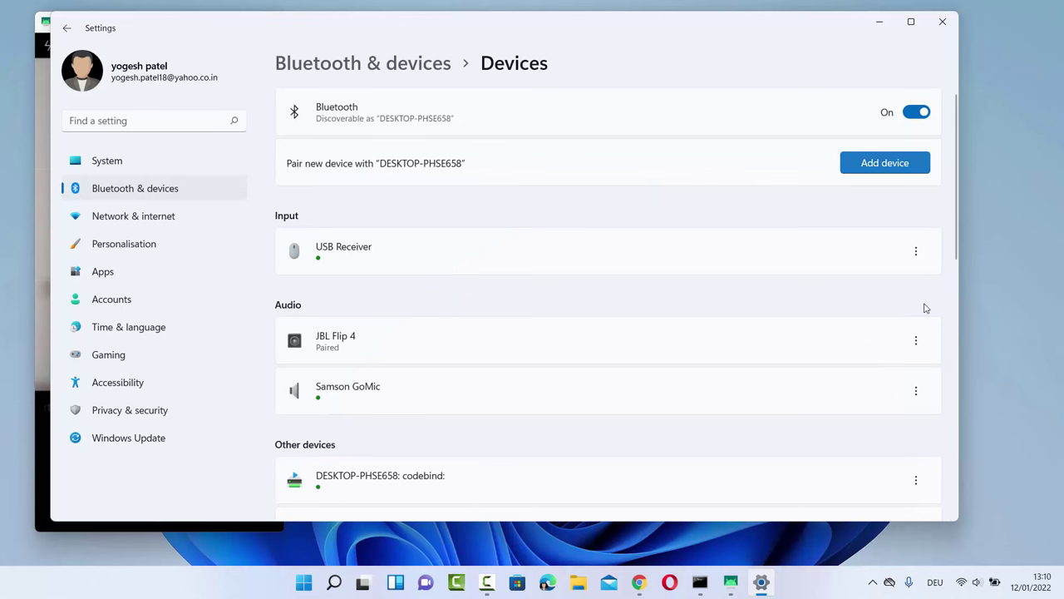
{"action": "key", "text": "Return"}
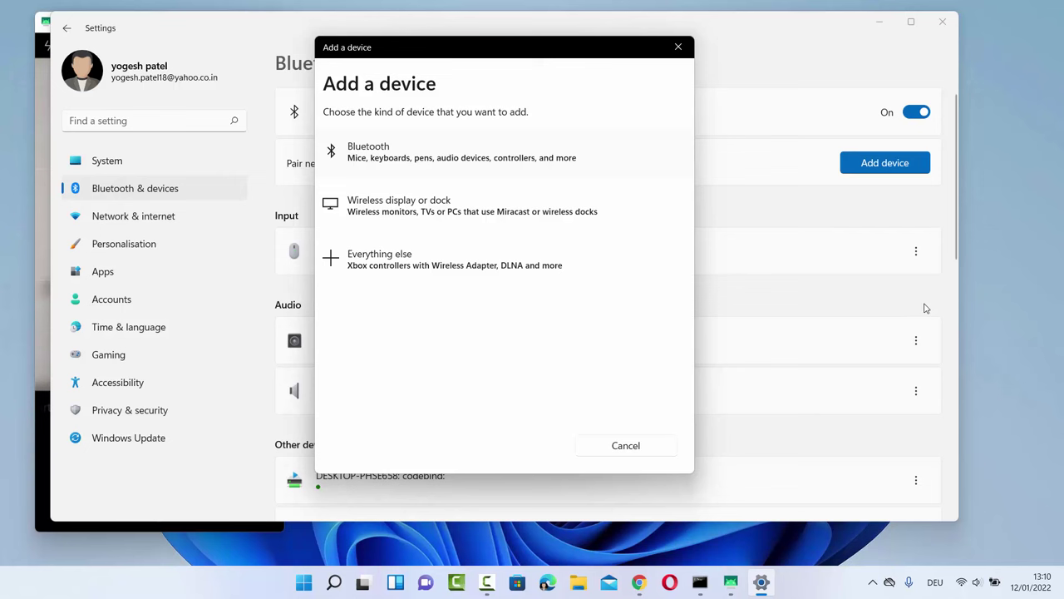
Step: Search for Bluetooth devices and pair pTron TWS until it reports ready to go
{"action": "key", "text": "Return"}
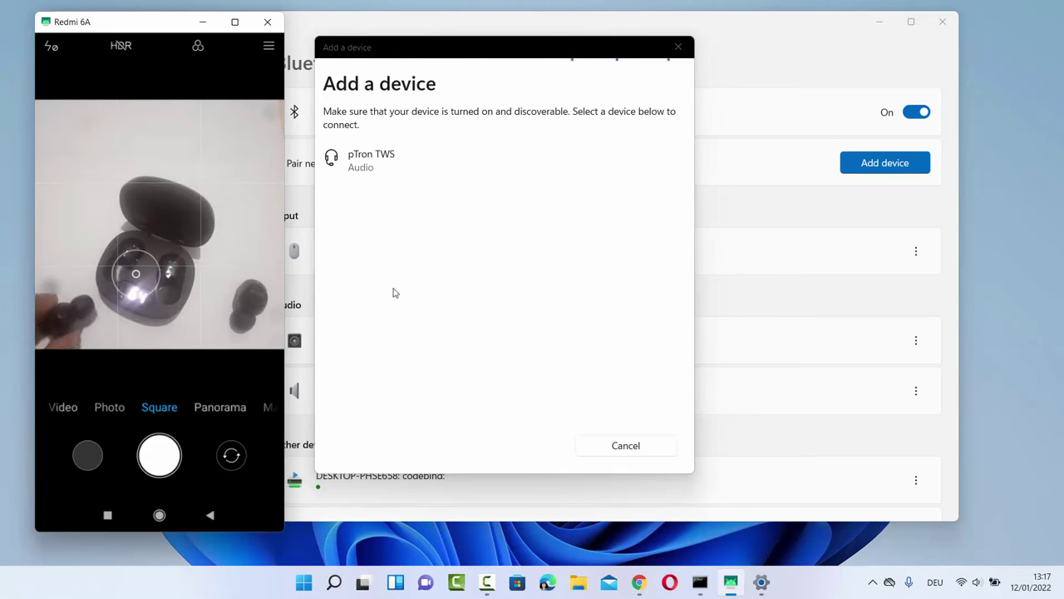
{"action": "left_click", "coordinate": [371, 160]}
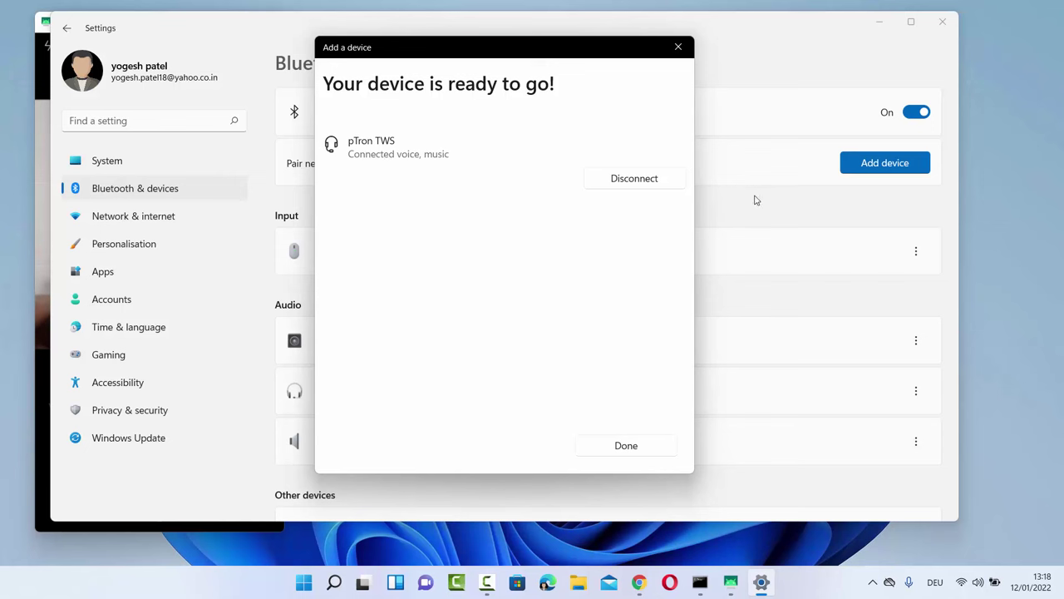
Step: Confirm pTron TWS under Audio at 100% battery, then resume the YouTube video in Chrome
{"action": "left_click", "coordinate": [621, 449]}
{"action": "scroll", "coordinate": [434, 315], "scroll_direction": "down", "scroll_amount": 1}
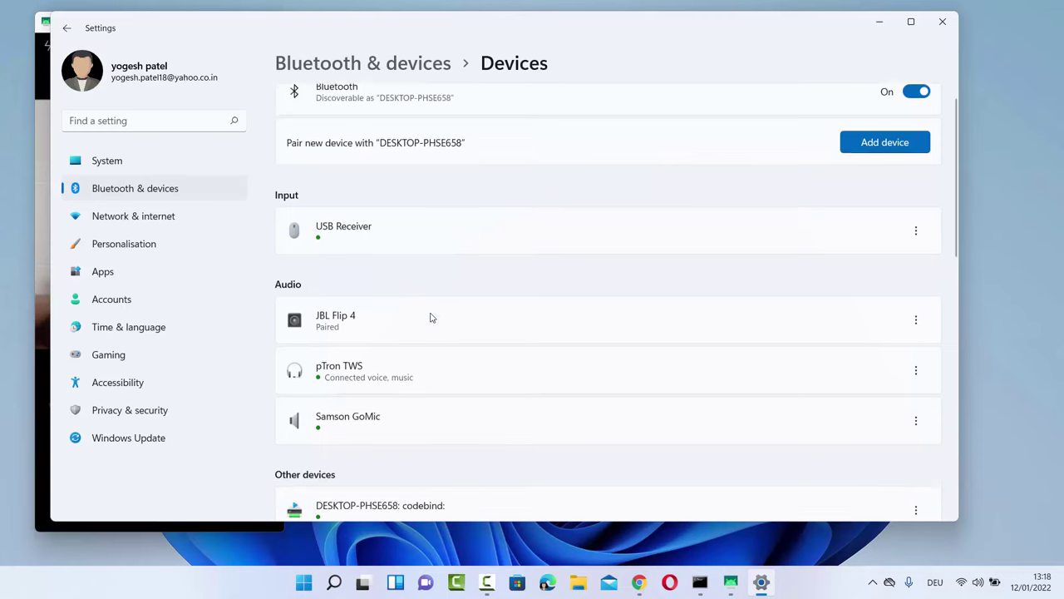
{"action": "scroll", "coordinate": [431, 317], "scroll_direction": "down", "scroll_amount": 1}
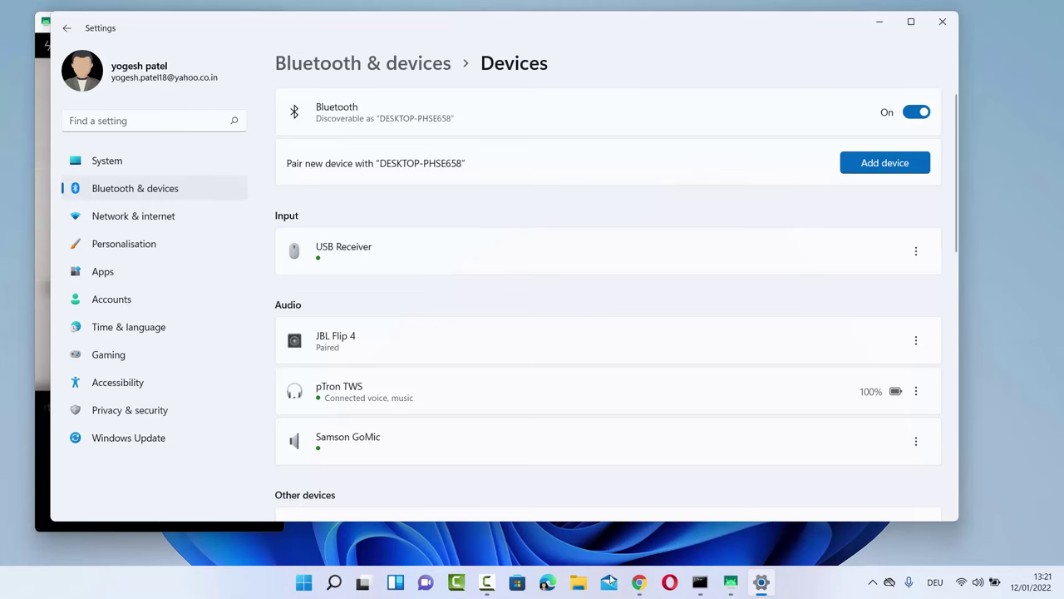
{"action": "left_click", "coordinate": [639, 582]}
{"action": "left_click", "coordinate": [378, 356]}
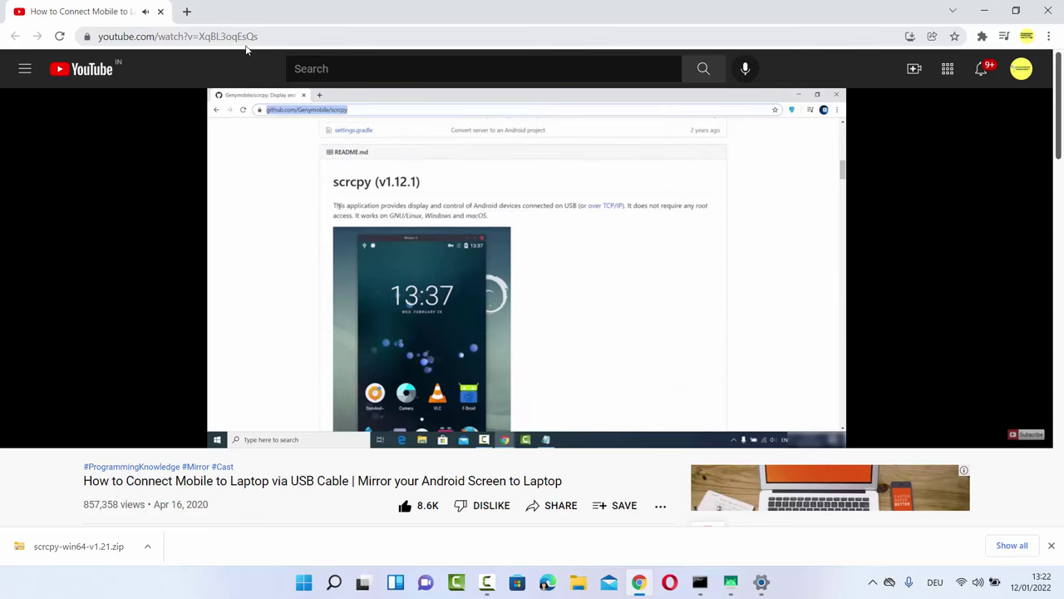
Step: Pause the scrcpy mirroring tutorial at 1:22 of 10:02
{"action": "left_click", "coordinate": [842, 136]}
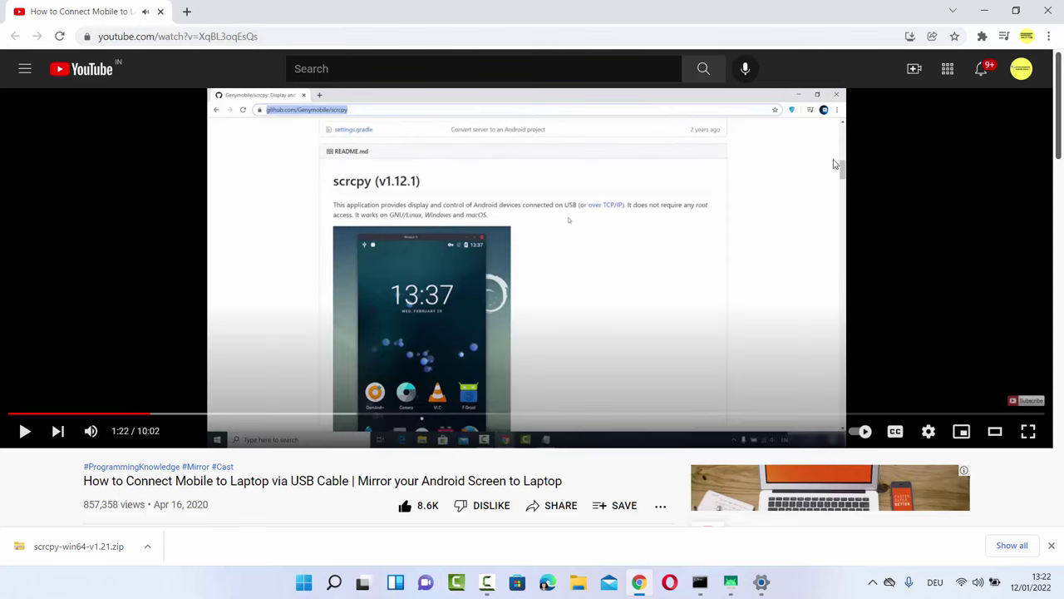